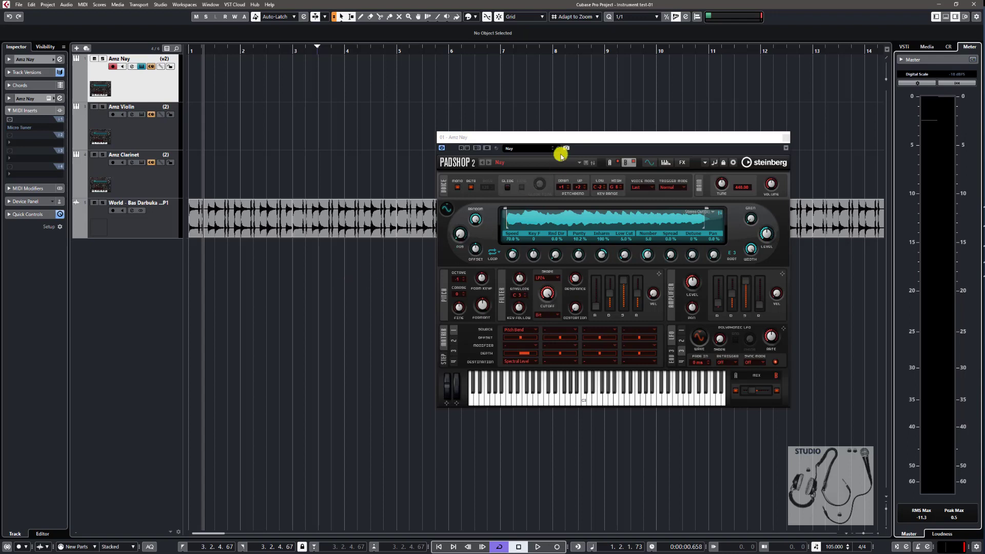
Audition the Padshop layers of the Amz Nay track by switching layers A and B off and back on
drag(562, 138, 502, 122)
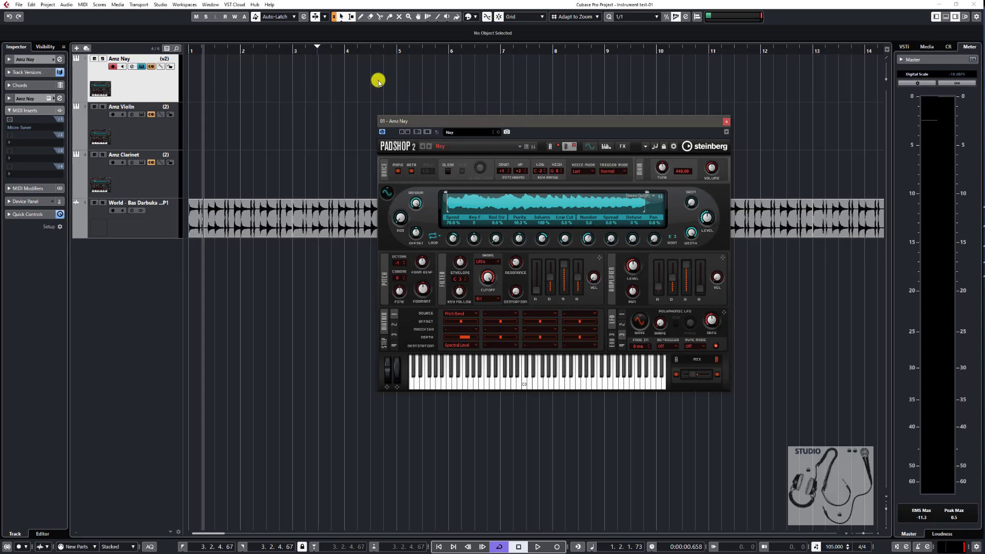
click(169, 96)
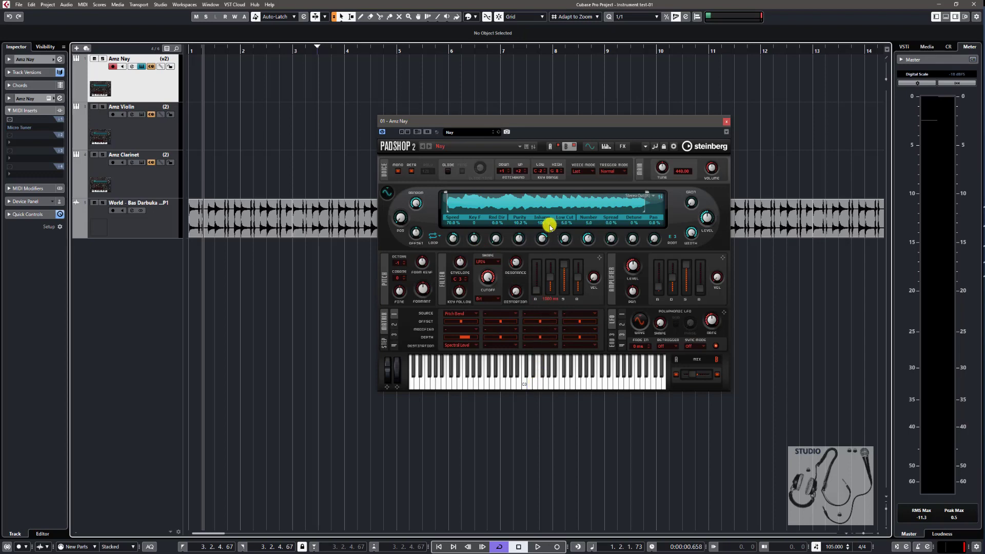
drag(478, 121, 434, 98)
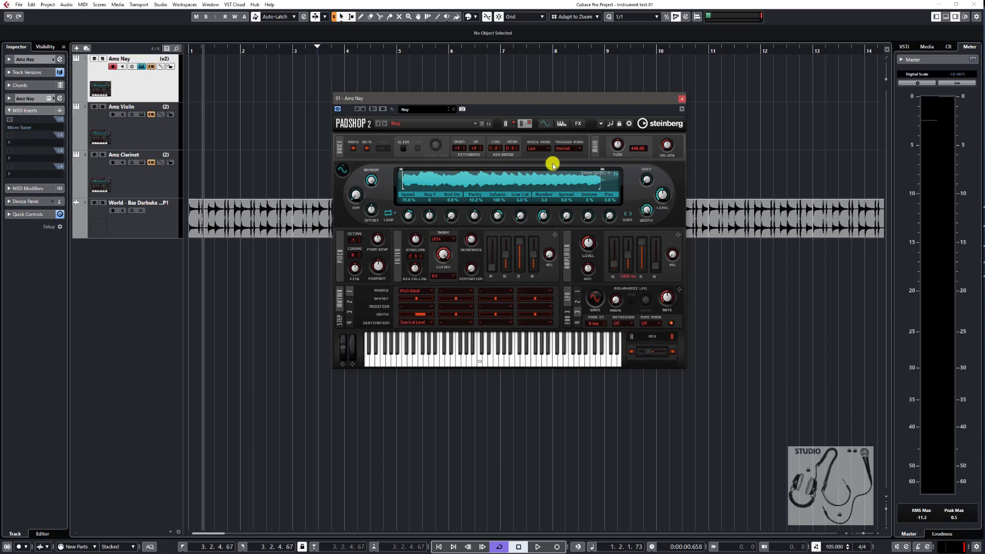
click(510, 124)
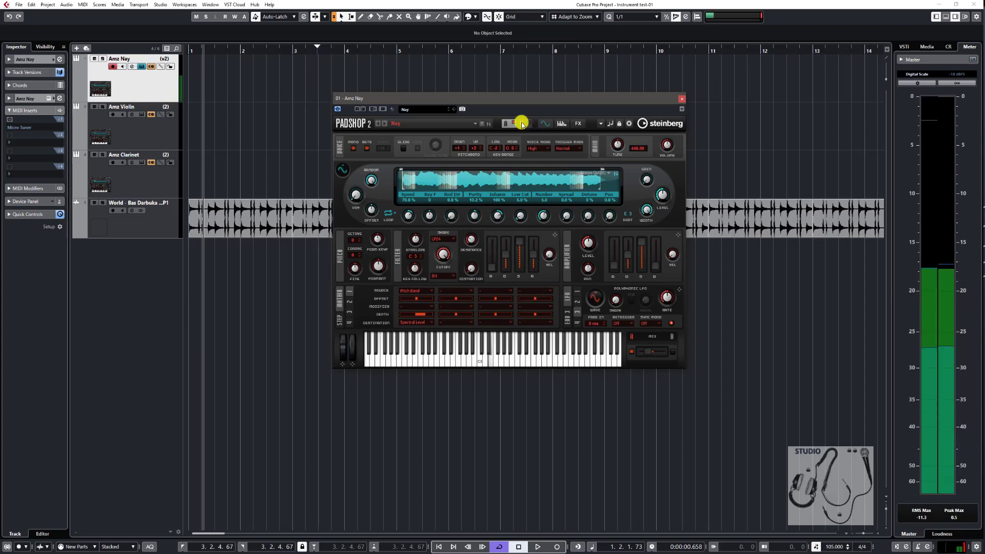
click(519, 123)
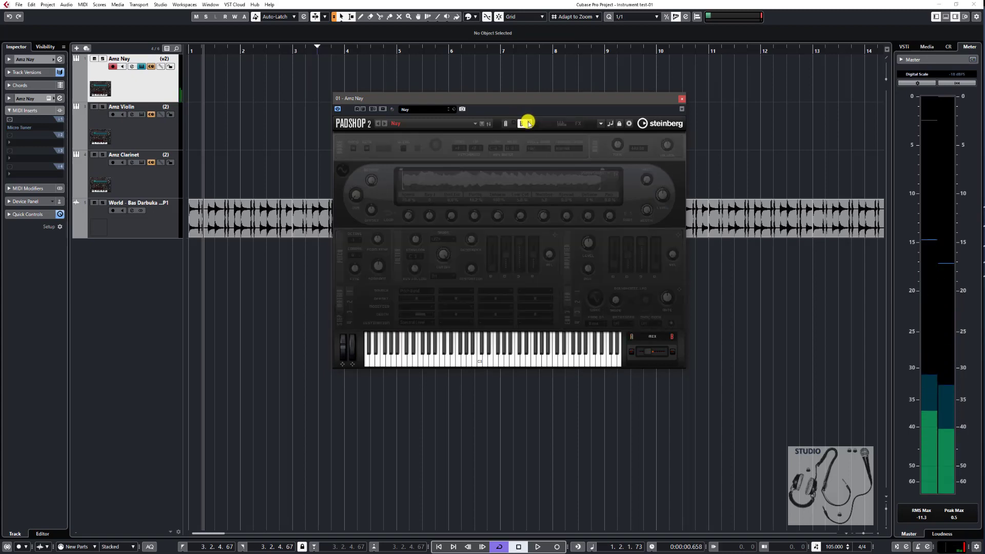
click(524, 123)
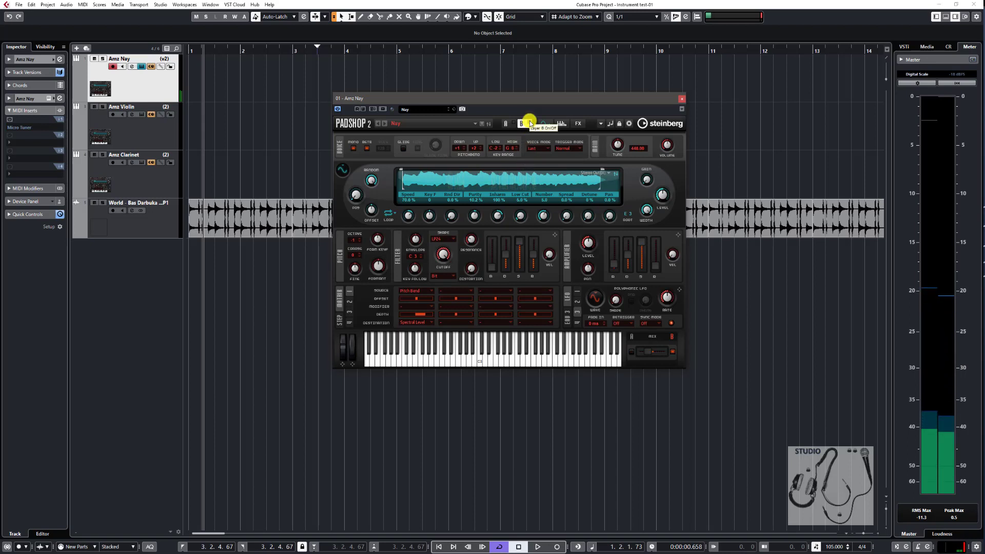
click(514, 122)
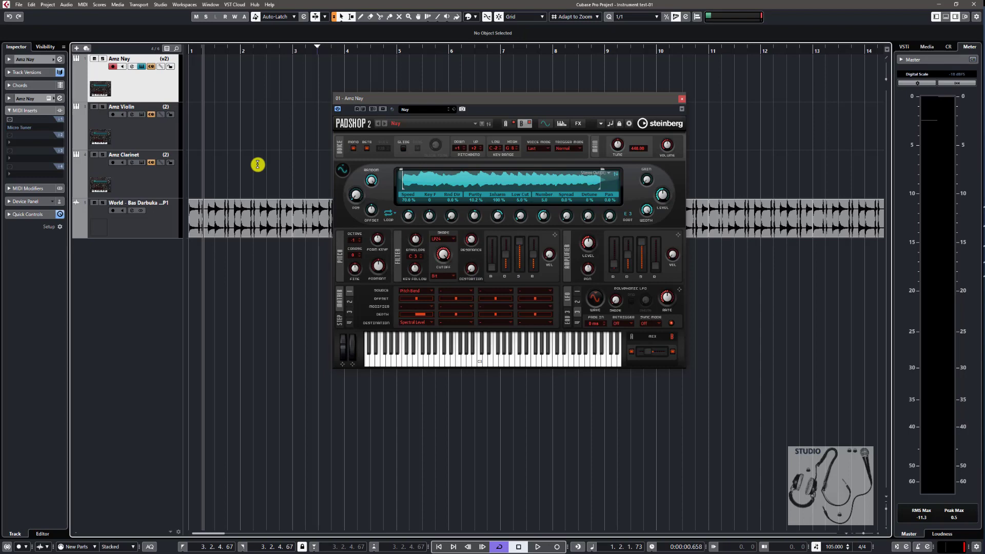
Record a MIDI melody on the Amz Nay track from bar 2 over the darbuka loop
key(KP_Multiply)
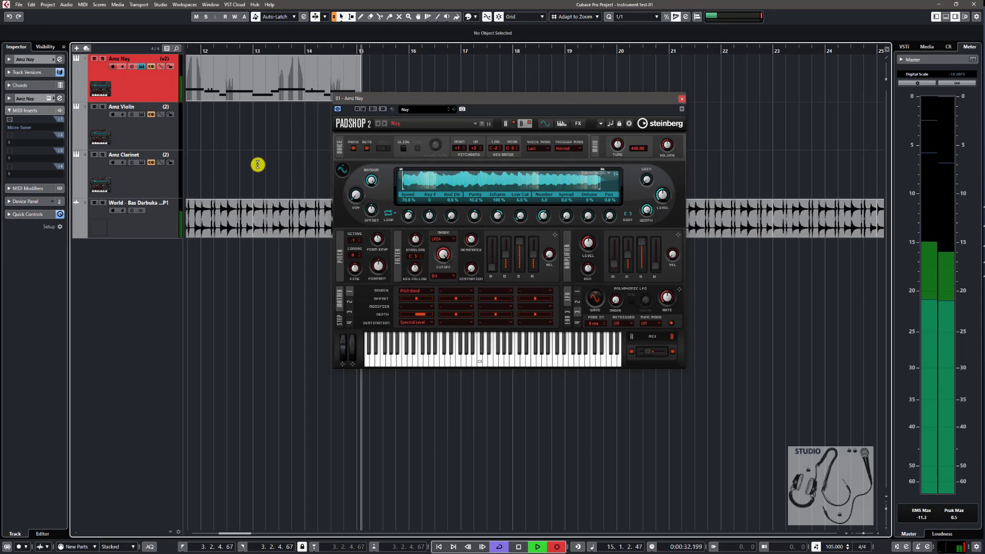
key(space)
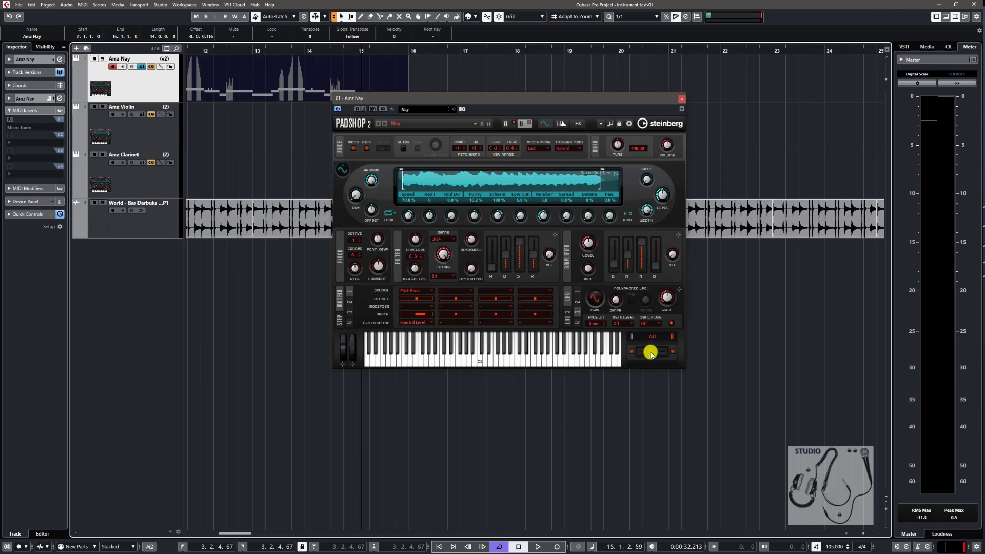
Set the Amz Nay layer A/B mix to A7 and record a second MIDI part from bar 15
drag(649, 352, 655, 353)
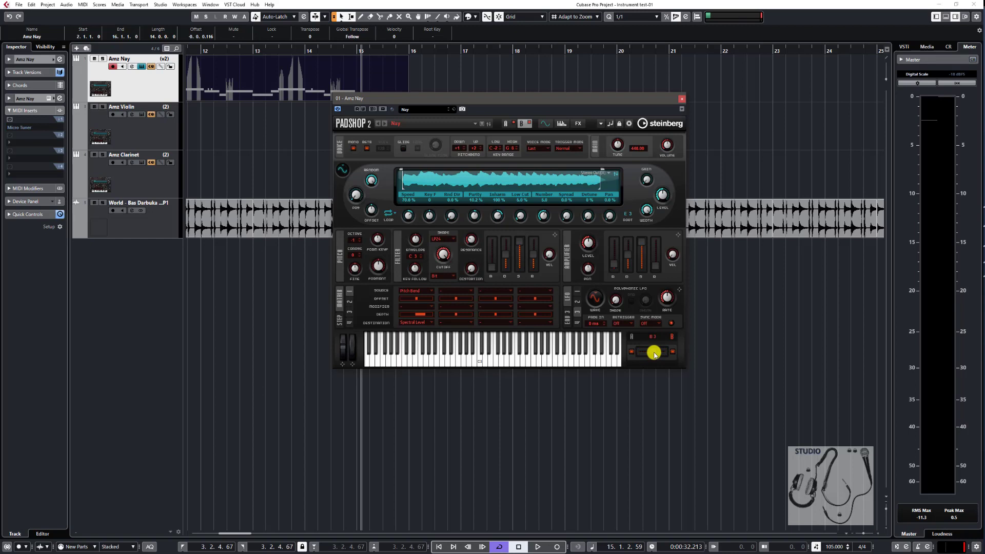
click(654, 354)
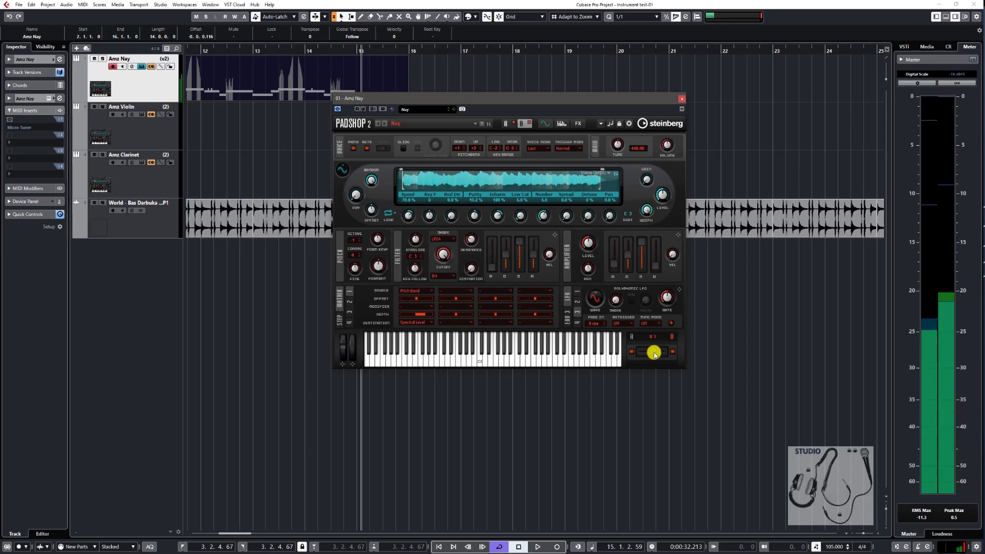
drag(661, 356, 654, 356)
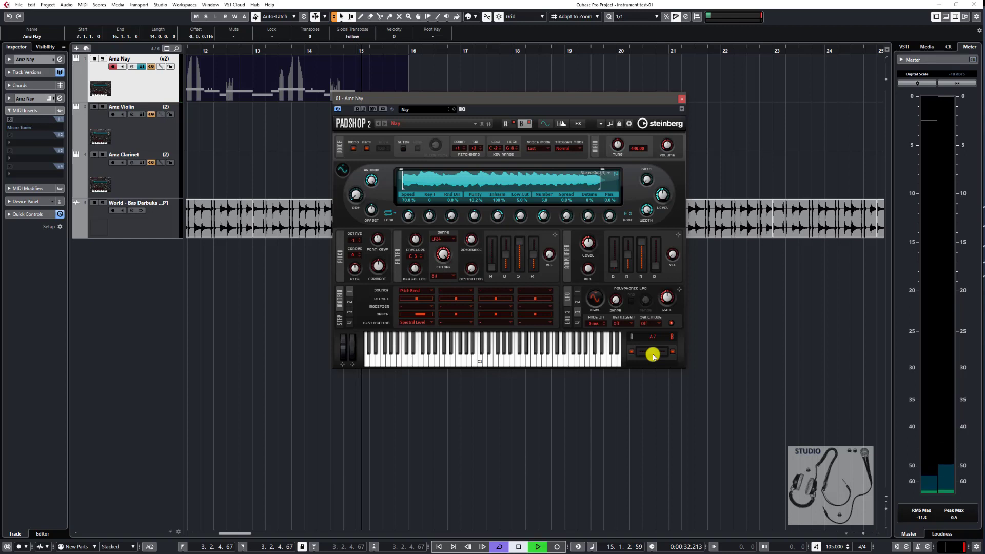
key(KP_Multiply)
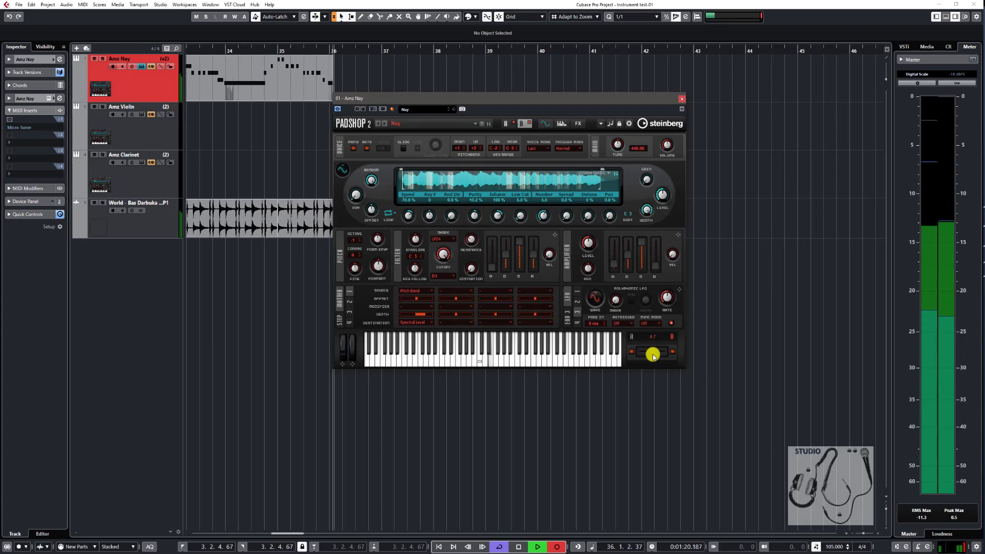
key(space)
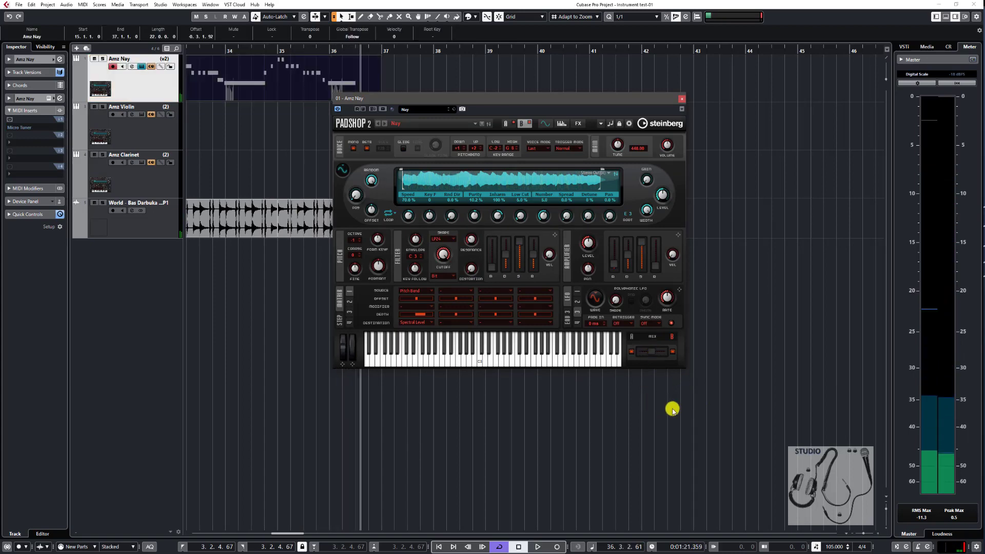
Mute the Amz Nay track and replace its open instrument window with that of the Amz Violin track
scroll(672, 409, left, 5)
scroll(537, 397, down, 3)
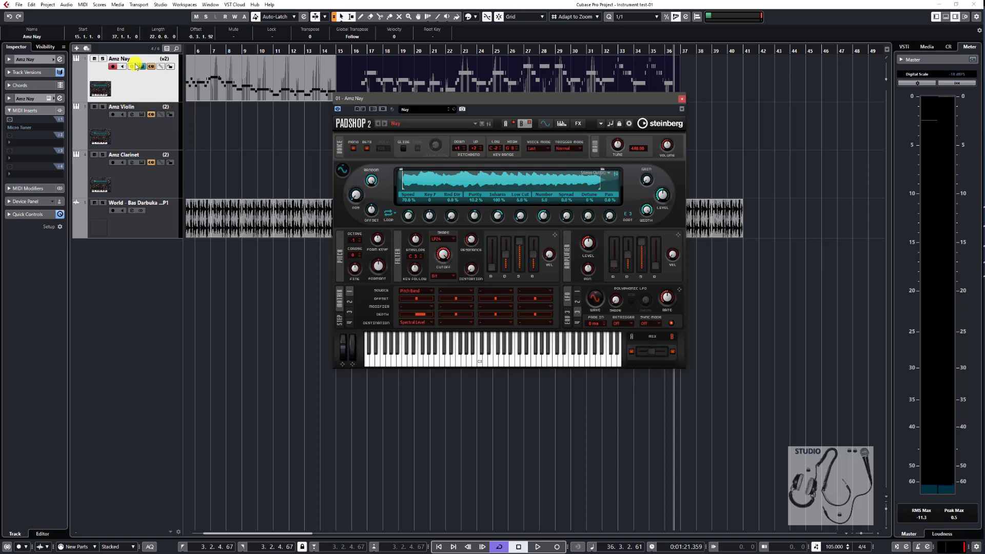
click(94, 60)
click(139, 117)
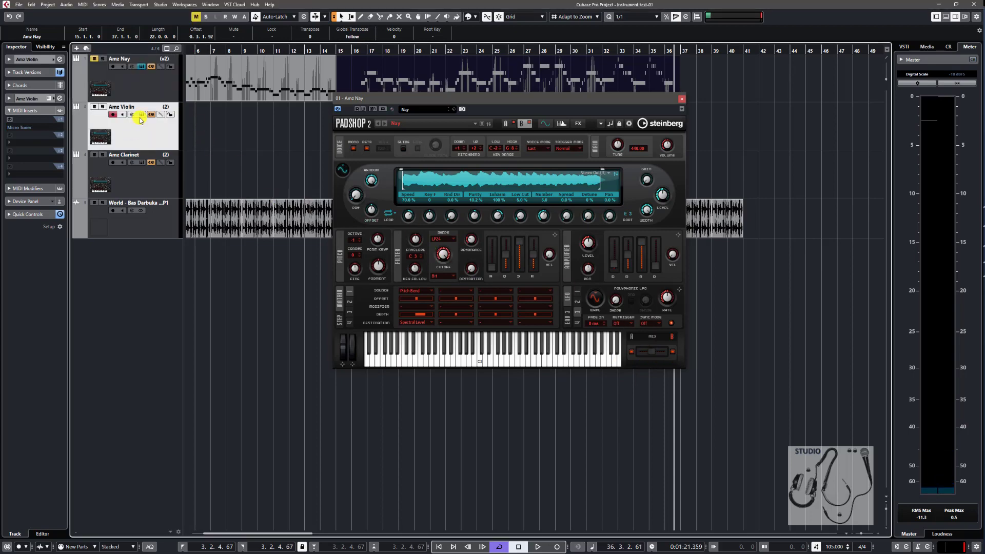
click(141, 115)
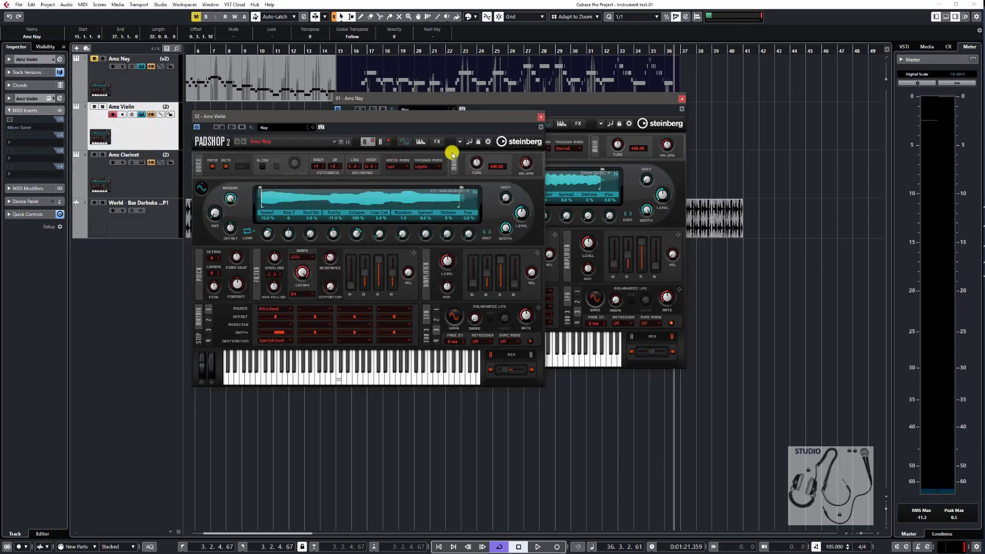
click(683, 99)
drag(474, 117, 683, 108)
Return to bar 1 and record a MIDI melody on the Amz Violin track
scroll(323, 136, left, 3)
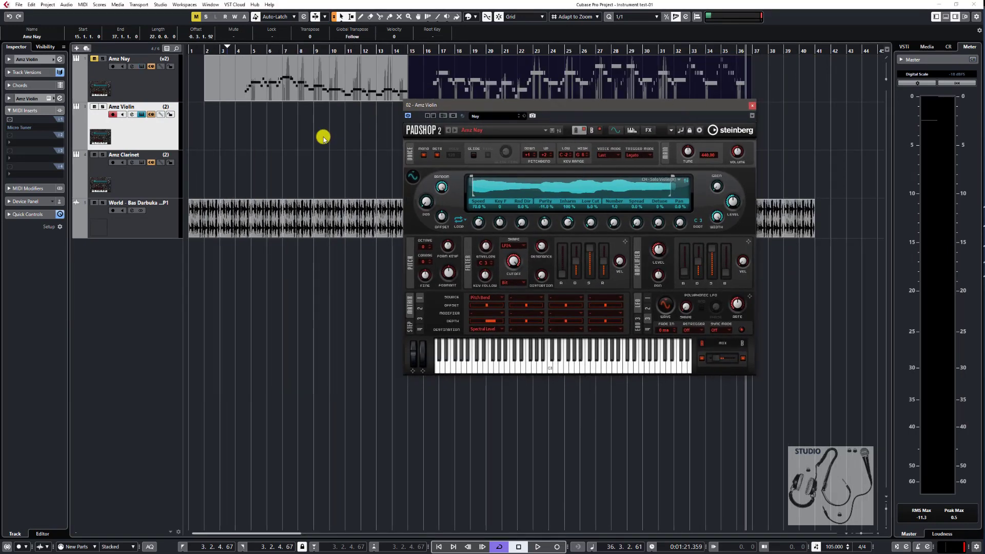
click(203, 143)
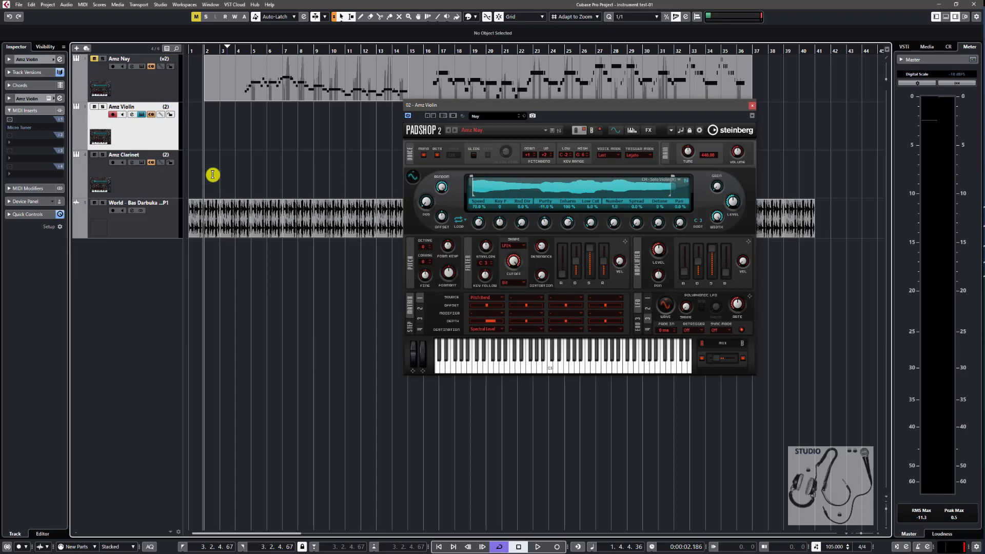
key(KP_Multiply)
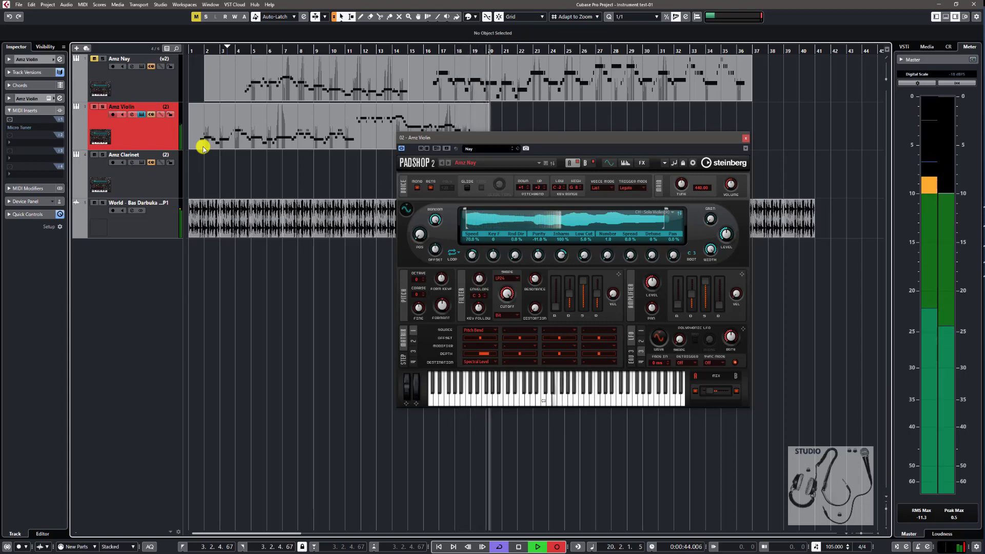
key(space)
Select the Amz Clarinet track and adjust its layer A/B mix, switching layer A off and back on to compare
key(Down)
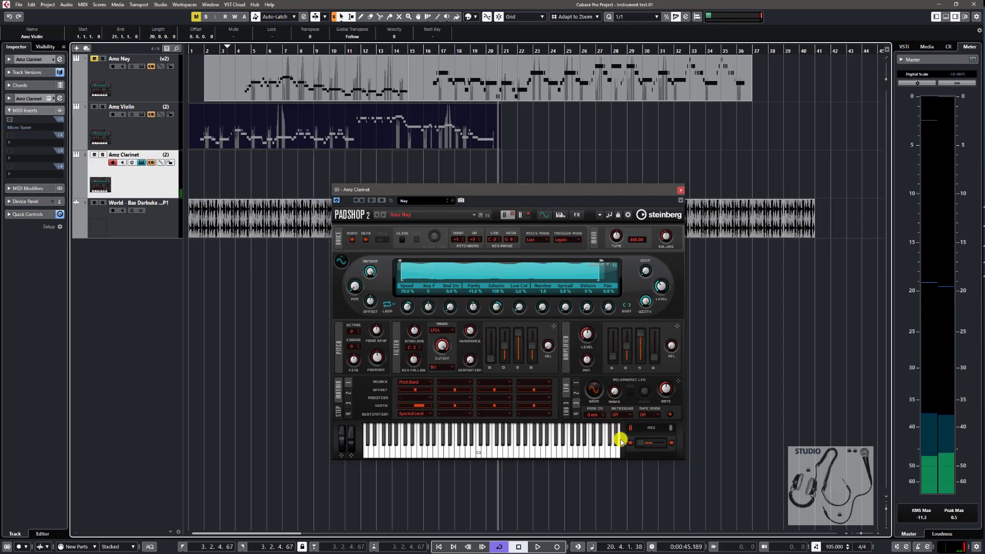
drag(649, 445, 641, 447)
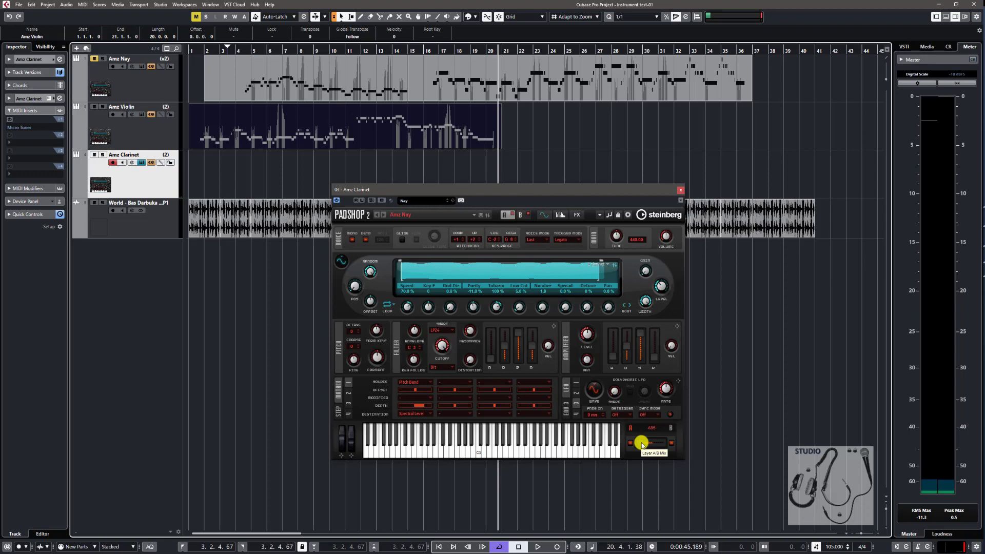
drag(642, 445, 648, 445)
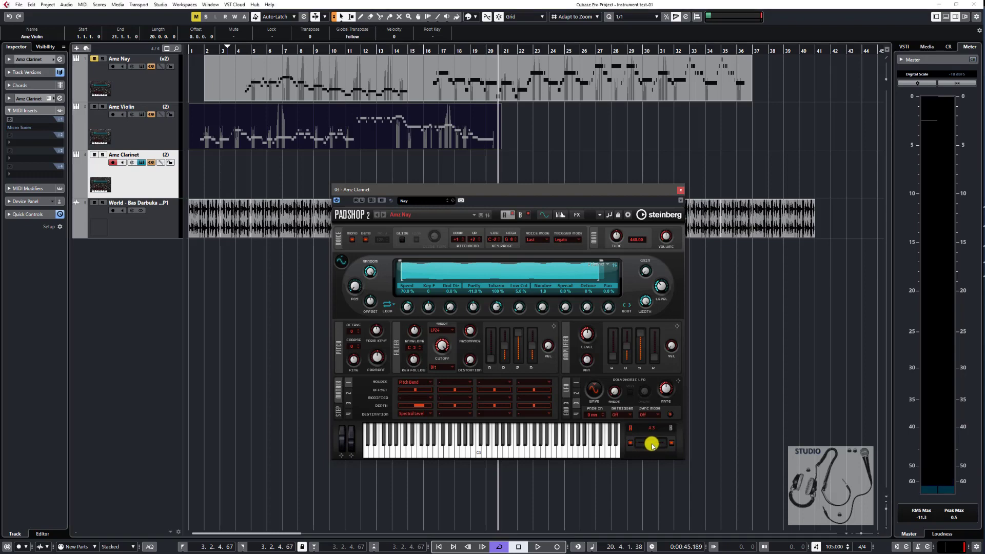
drag(652, 446, 642, 445)
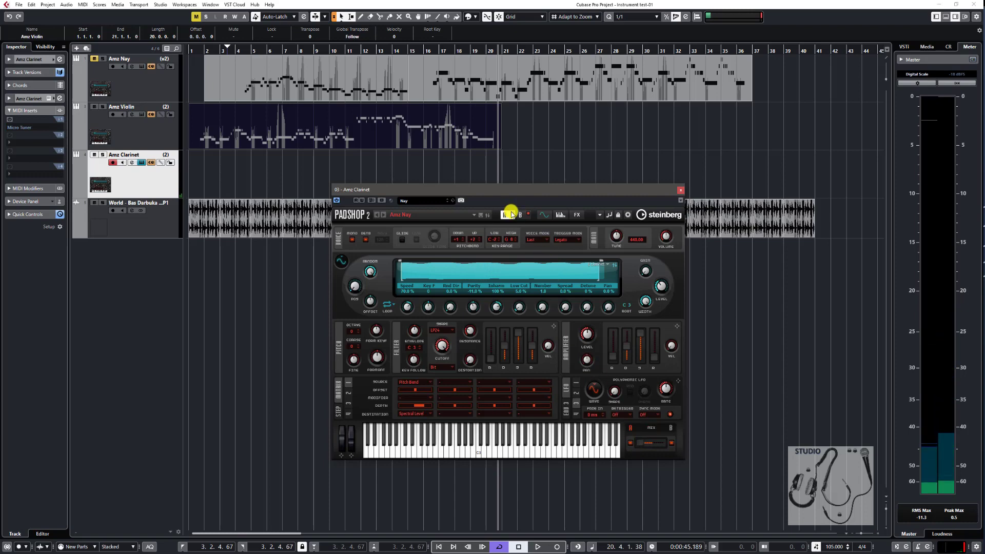
click(512, 215)
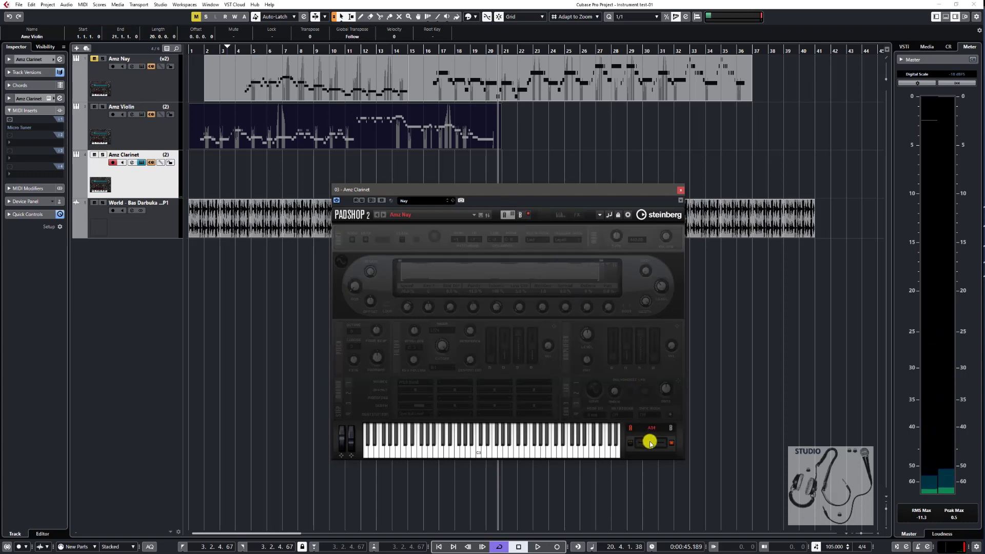
drag(650, 442, 650, 442)
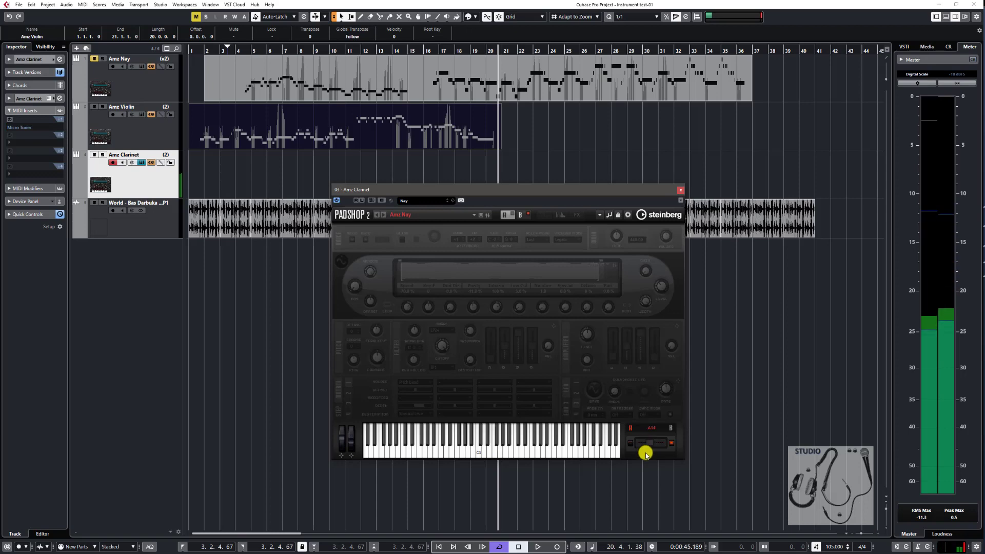
click(631, 441)
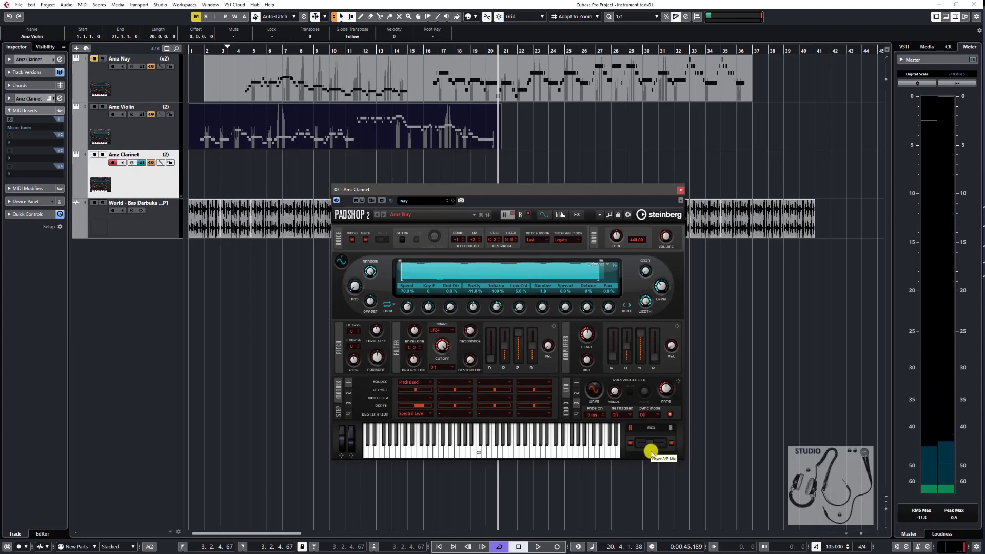
drag(651, 448, 646, 447)
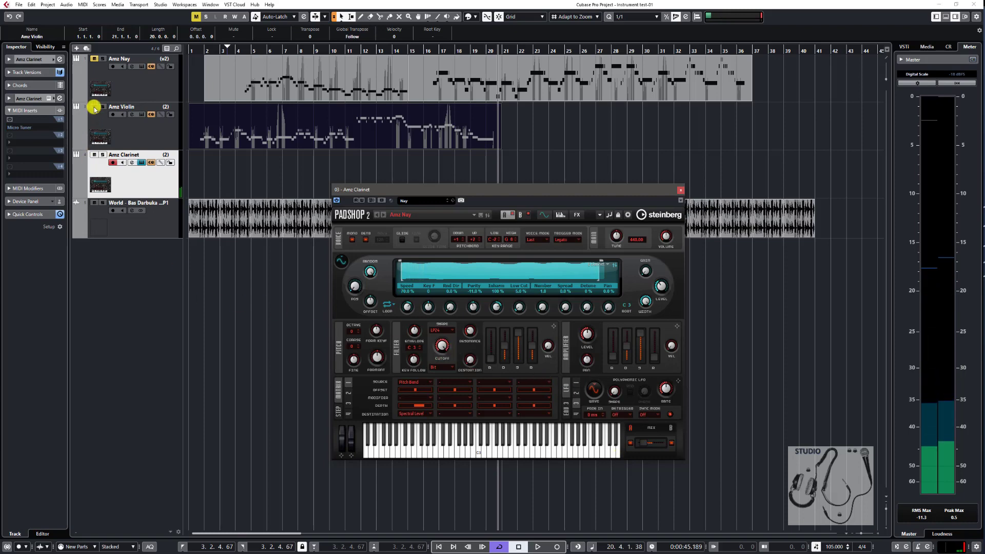
Mute the Amz Violin track, record a MIDI melody on Amz Clarinet from bar 1, and close its instrument window
key(Home)
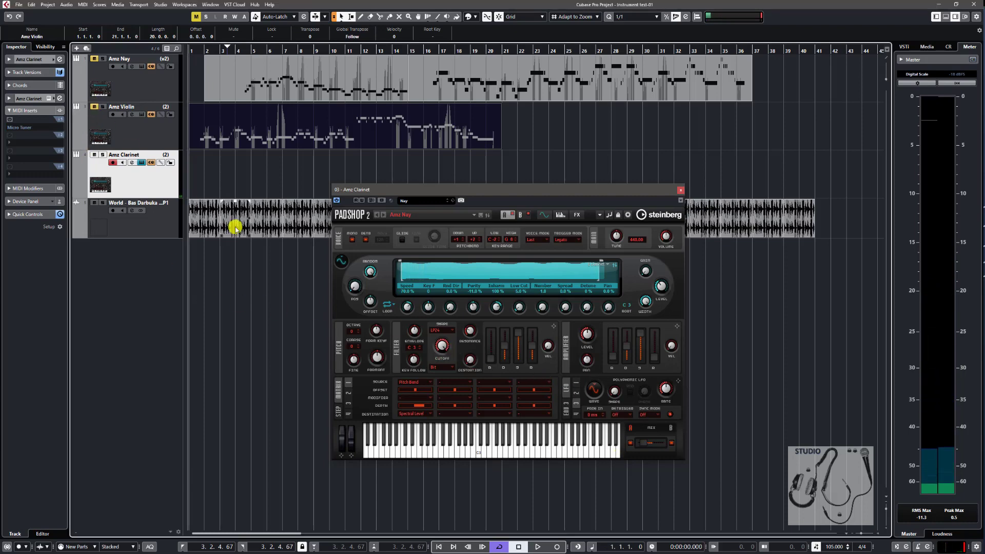
key(KP_Multiply)
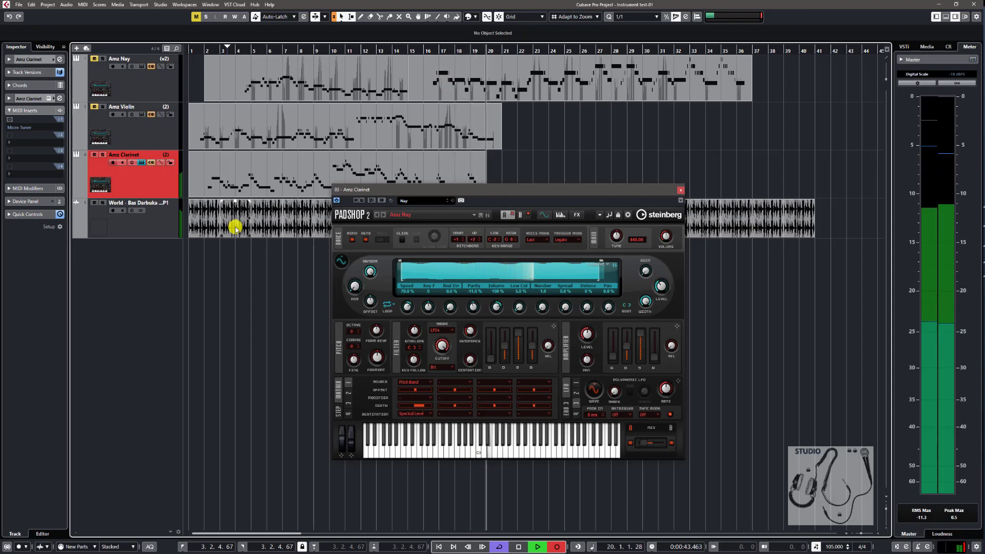
key(space)
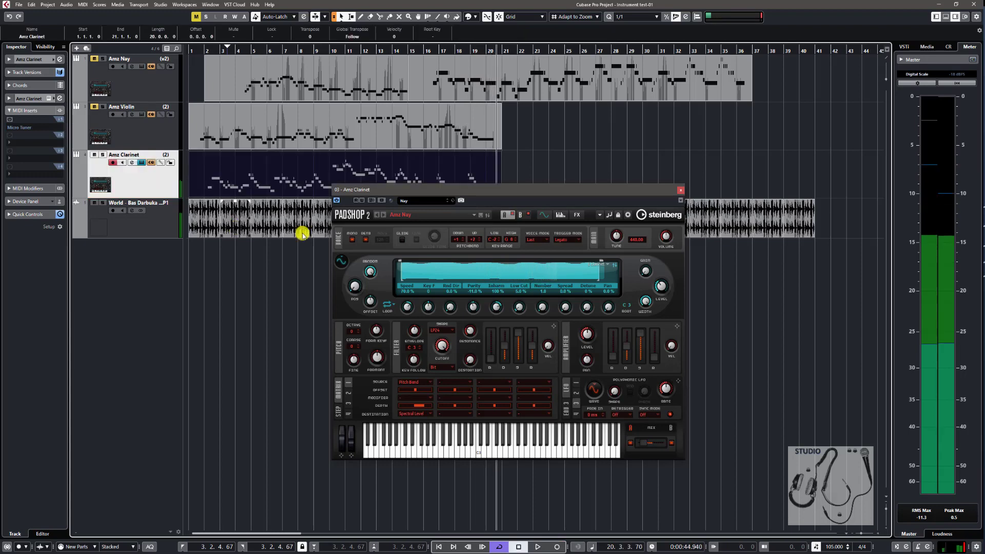
key(ctrl+w)
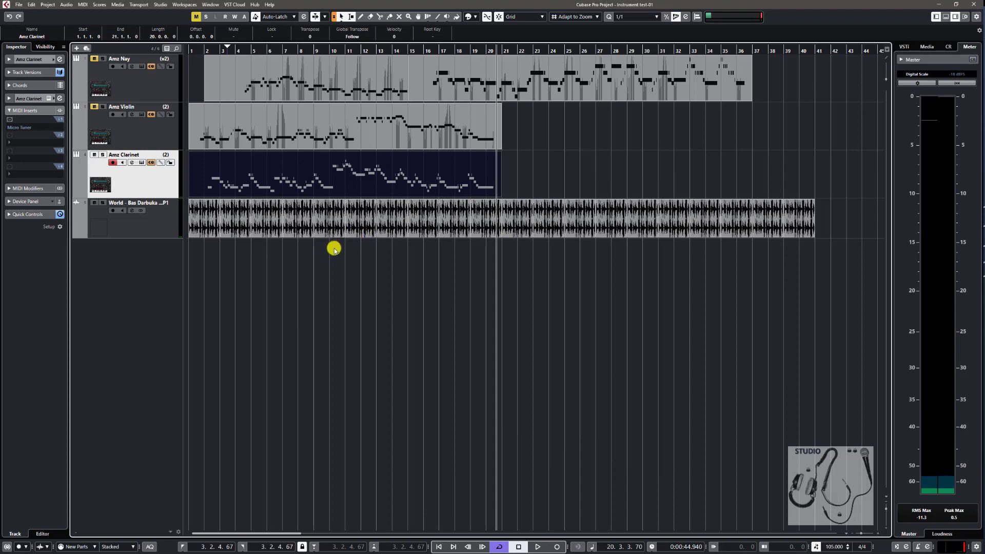
Reopen the Amz Clarinet instrument and view the presets available for import in the Amz Pad Shop folder
scroll(297, 252, up, 3)
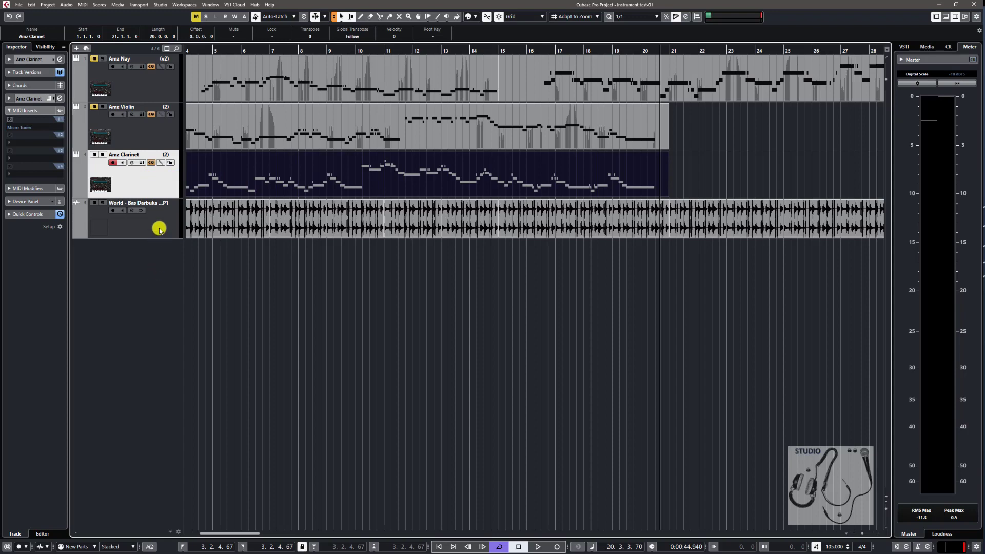
click(142, 162)
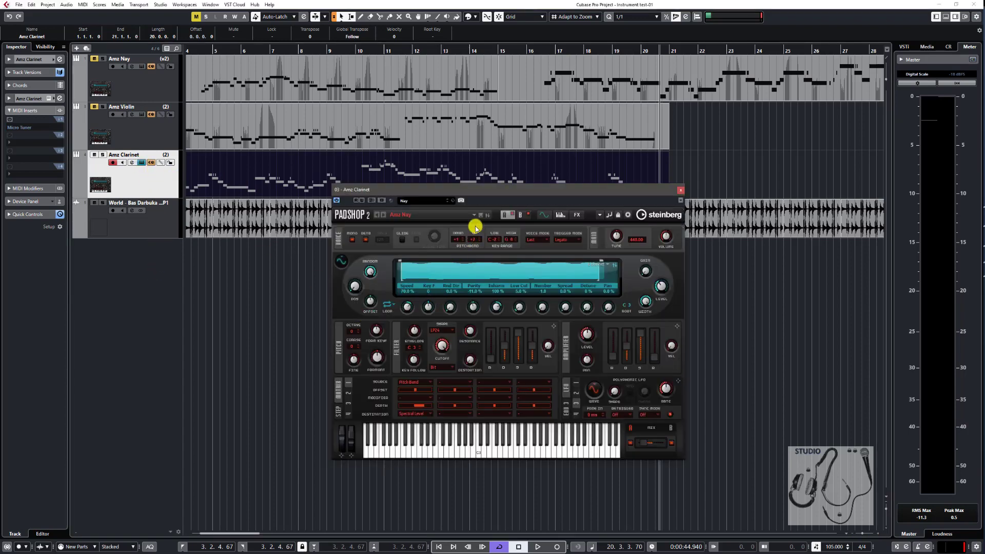
drag(485, 192, 449, 190)
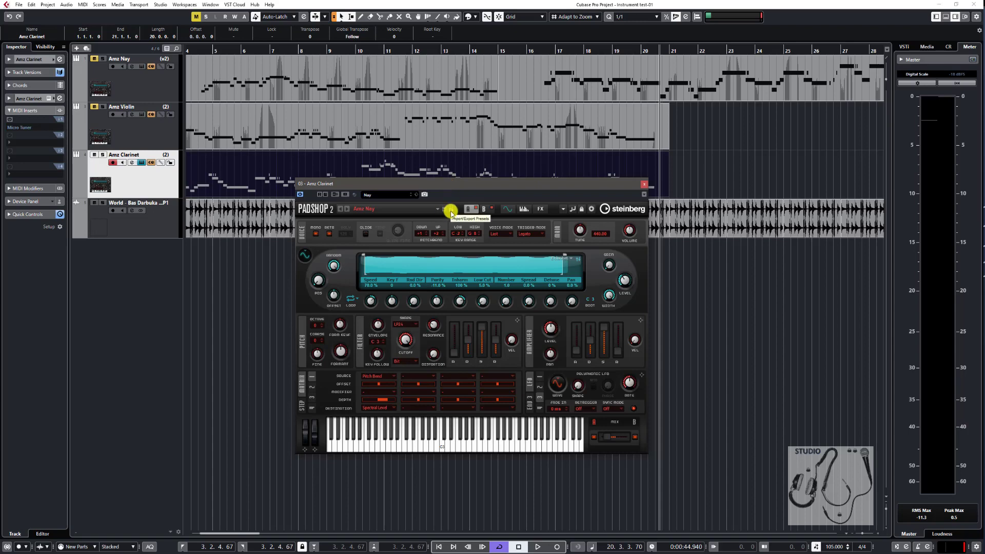
click(450, 210)
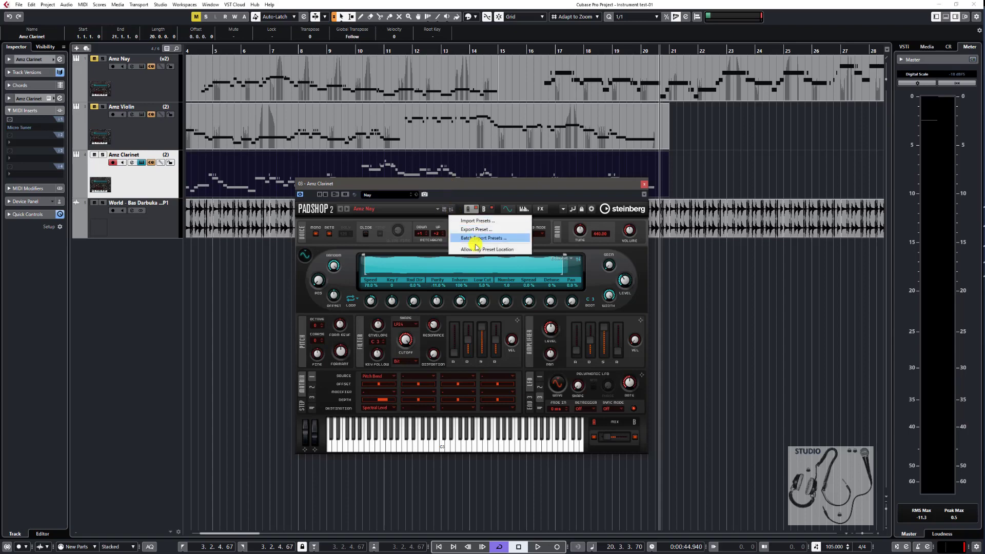
click(479, 221)
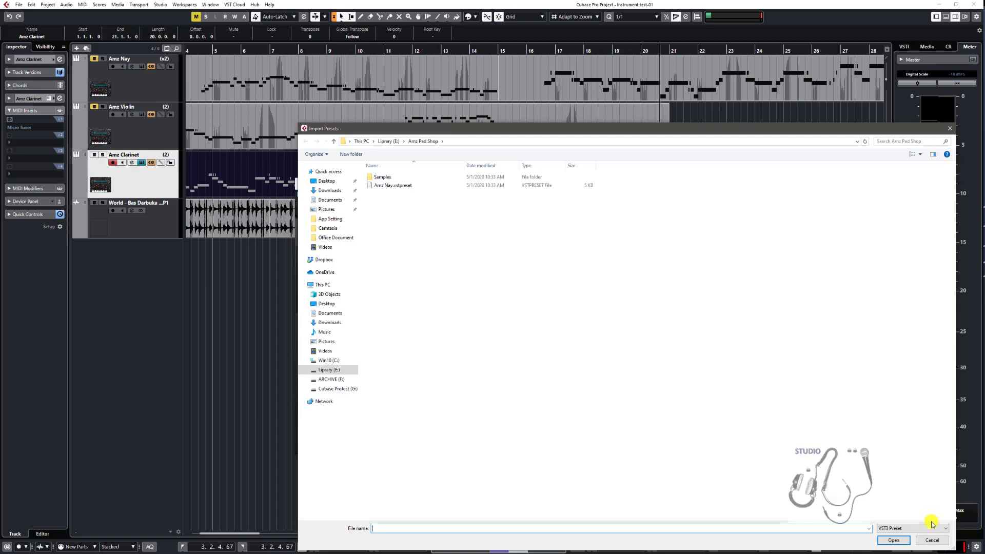
click(933, 541)
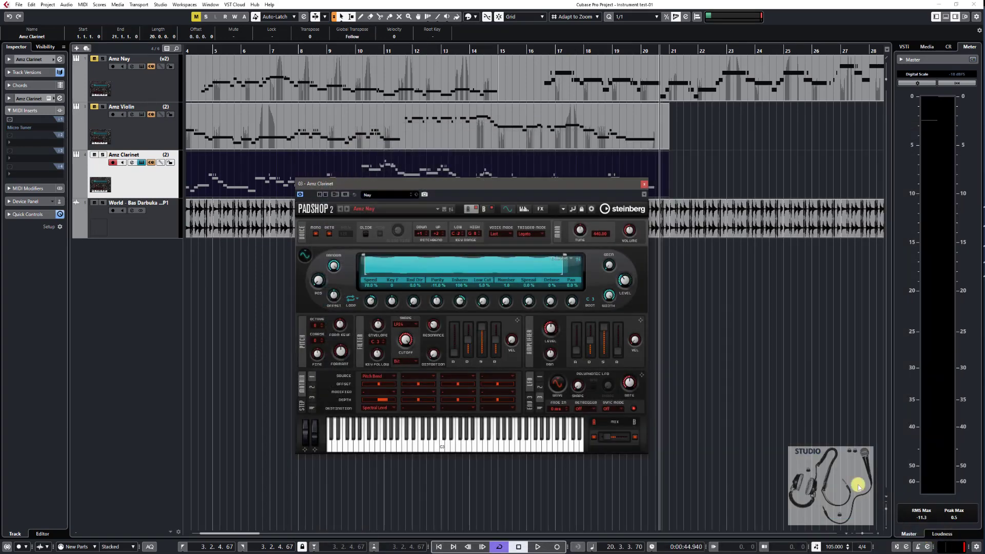